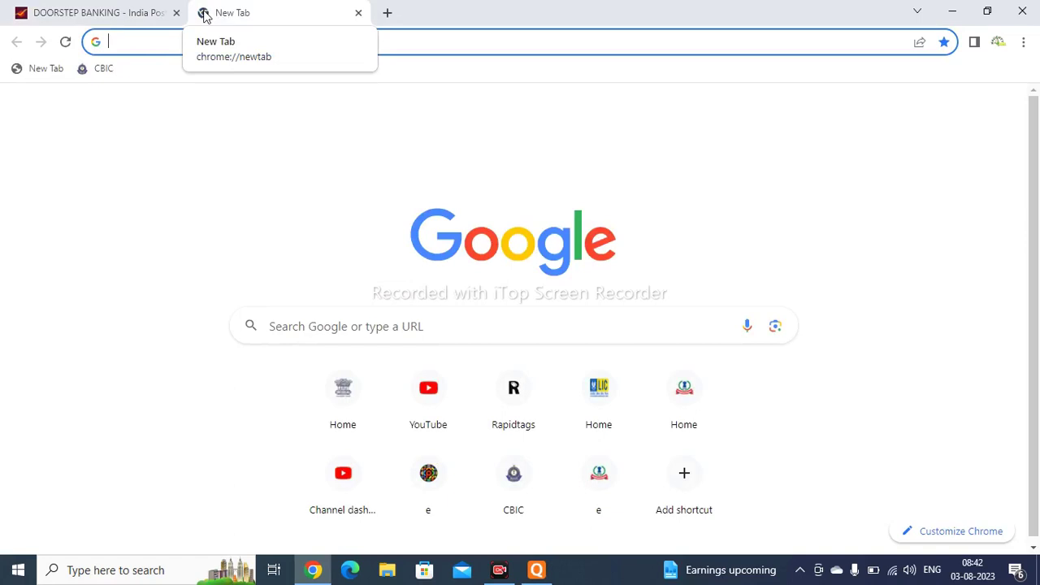
- Search Google for 'ippb'
text(ippb)
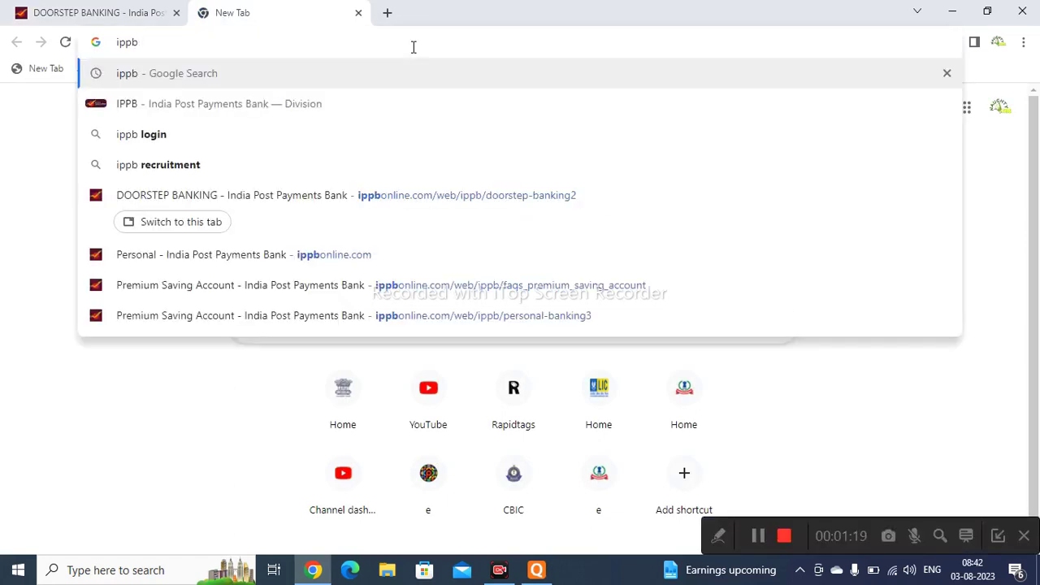
key(Return)
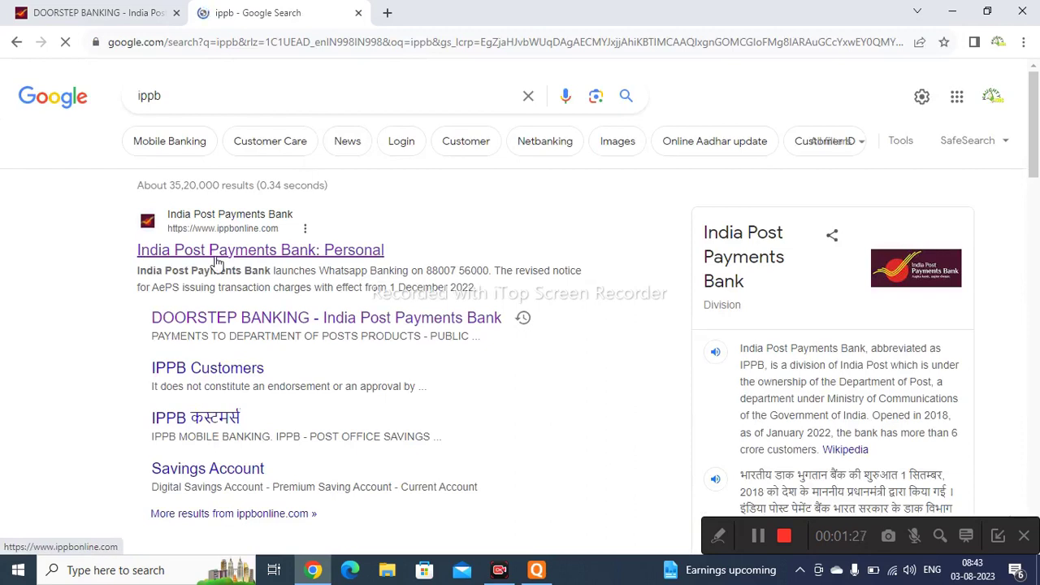
- Open ippbonline.com, dismiss the SPARSH popup, and go to Service Request > Non-IPPB Customers > Doorstep Banking
click(217, 252)
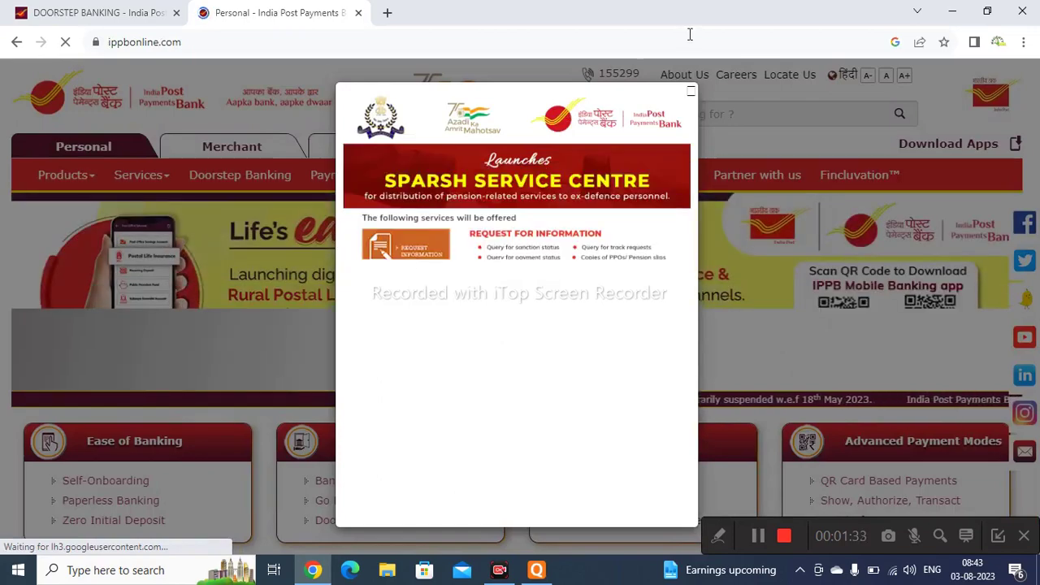
click(691, 95)
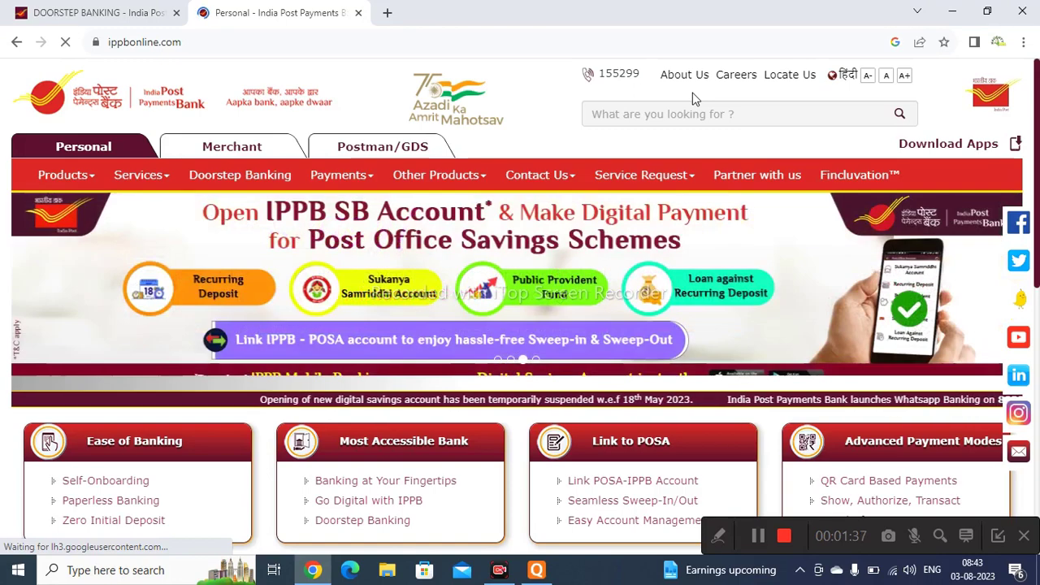
mouse_move(682, 178)
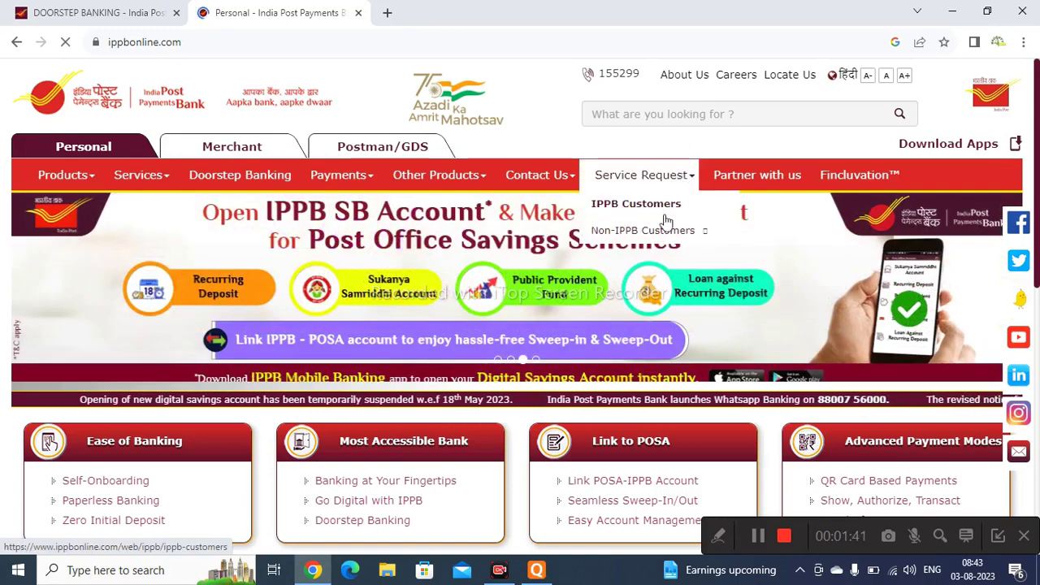
mouse_move(663, 235)
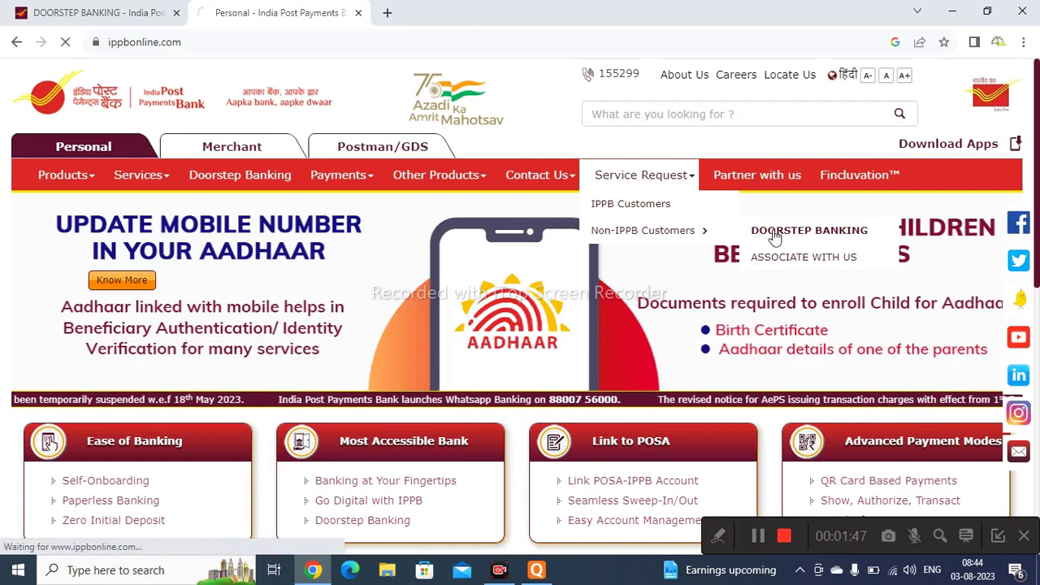
click(775, 234)
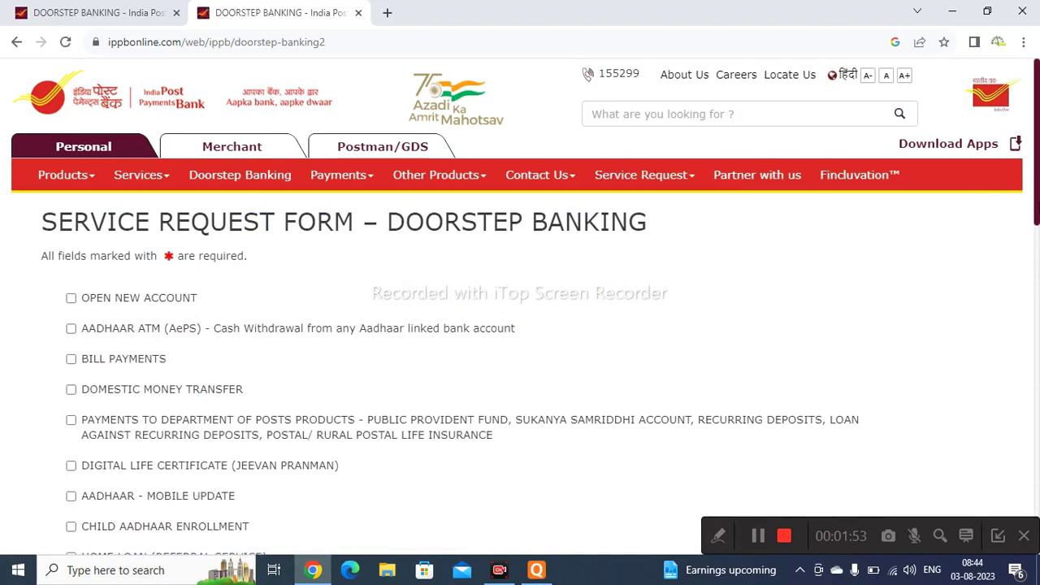
- Tick AADHAAR - MOBILE UPDATE as the requested doorstep banking service
scroll(1029, 235, down, 1)
scroll(1035, 292, down, 3)
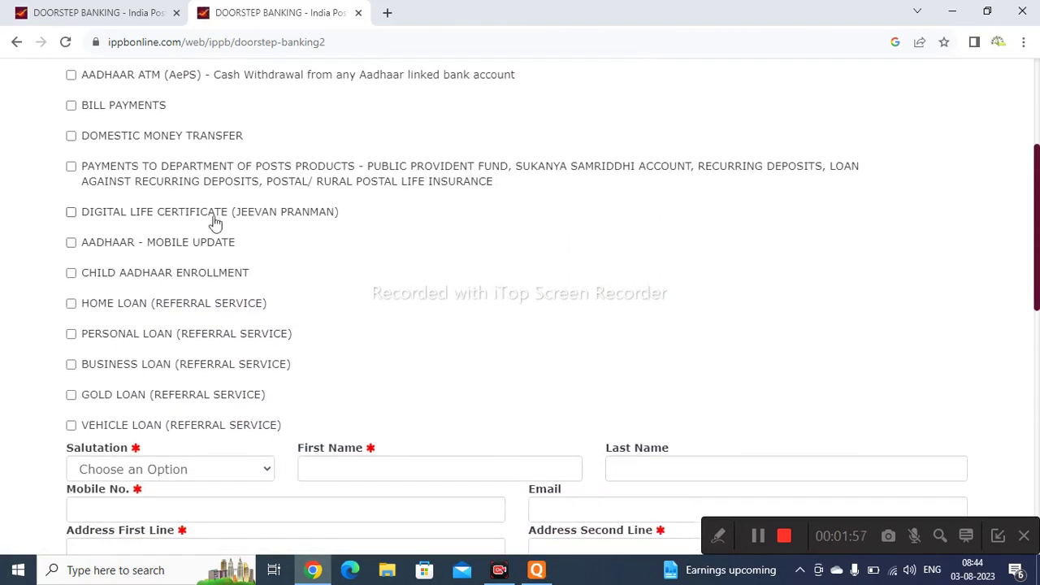
click(70, 245)
scroll(517, 309, down, 3)
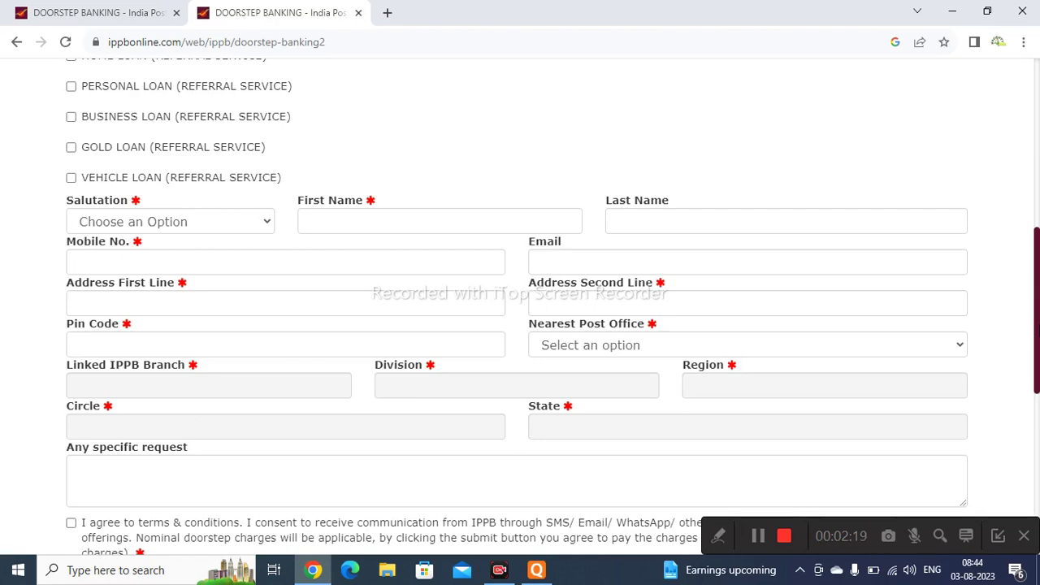
- Select salutation Mr. and enter the applicant's first and last name
click(269, 224)
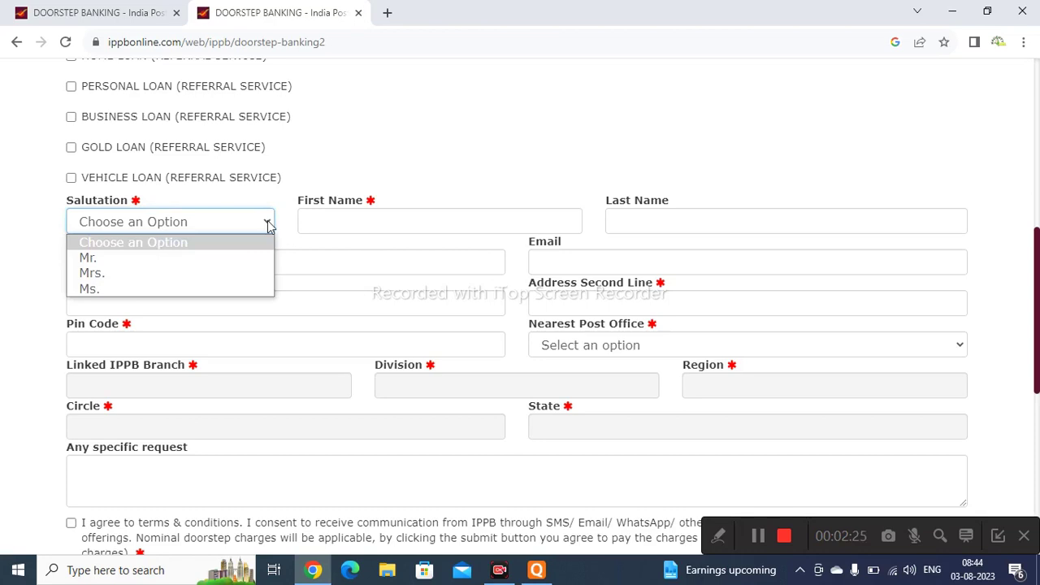
click(240, 259)
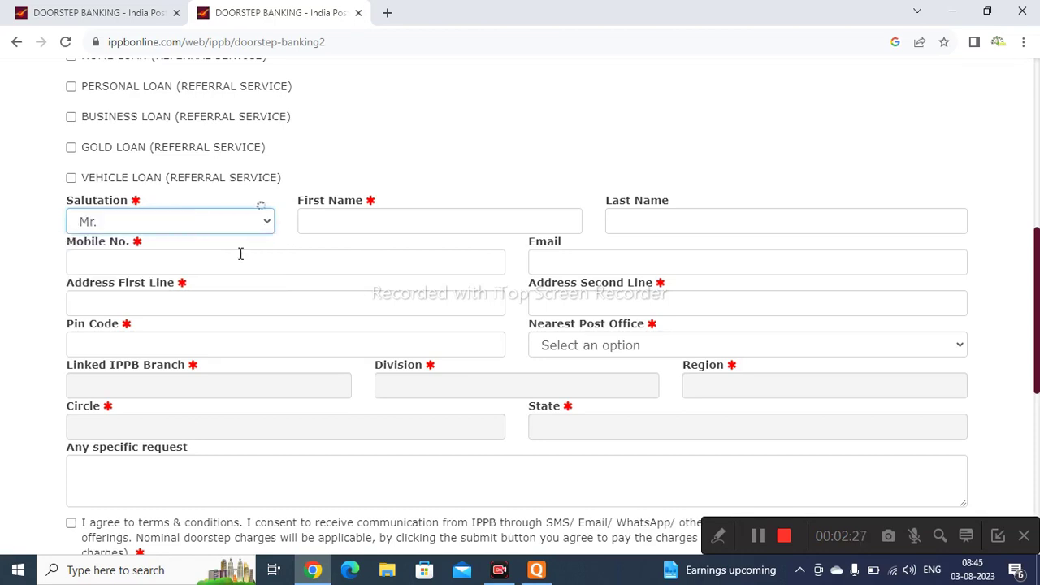
click(391, 229)
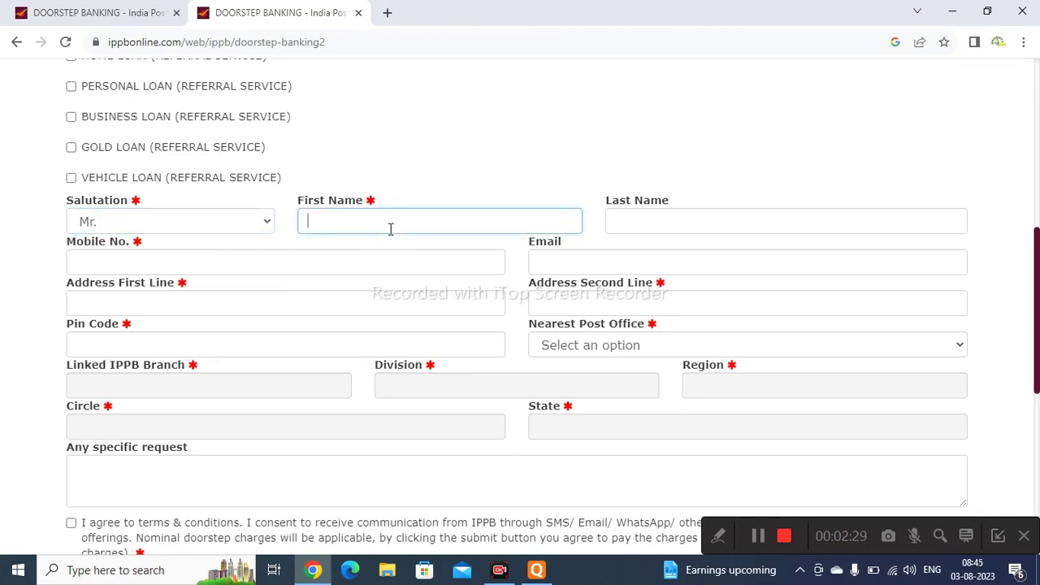
click(628, 222)
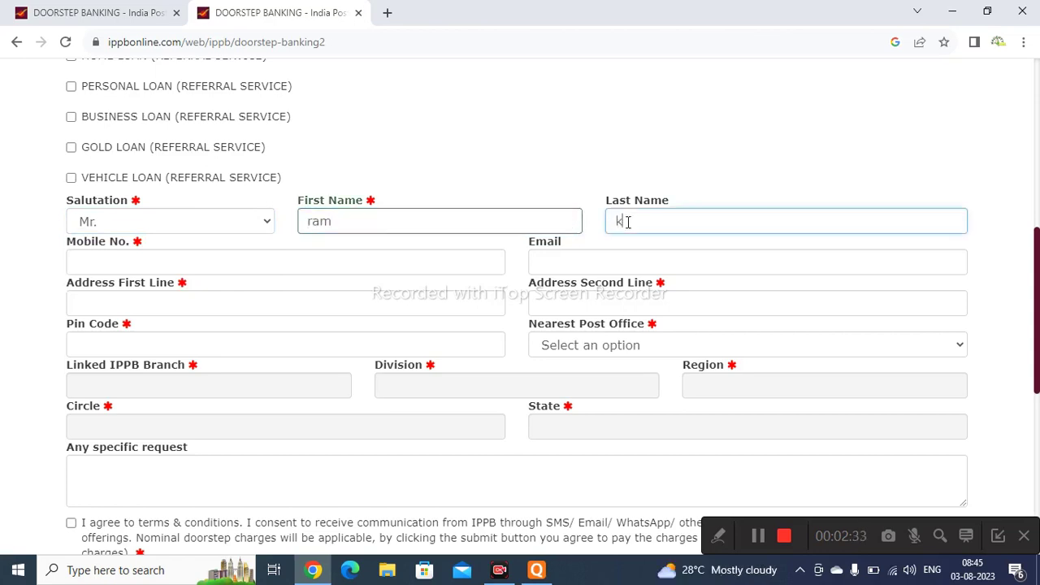
- Enter the applicant's mobile number
click(401, 263)
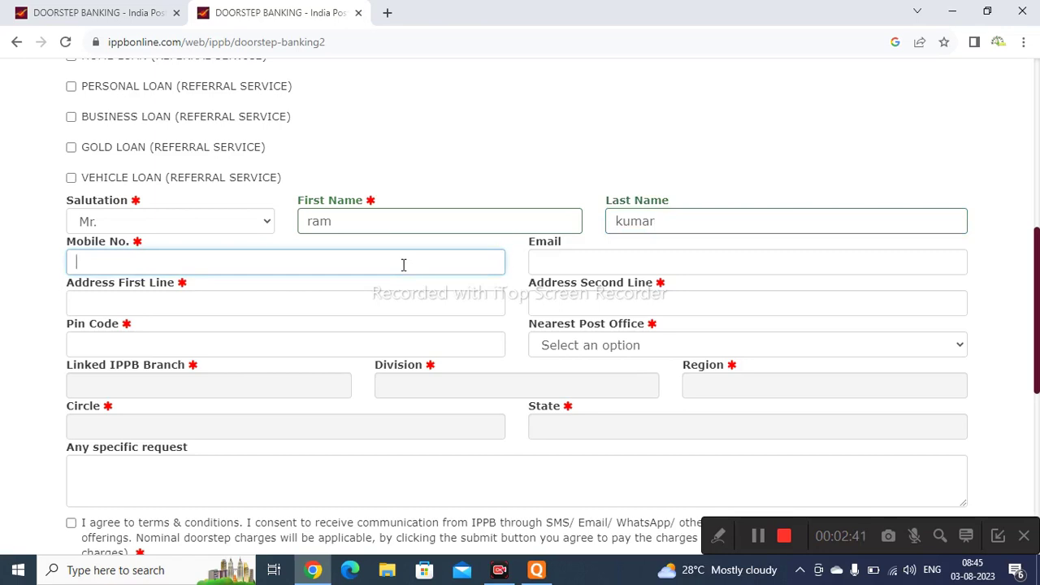
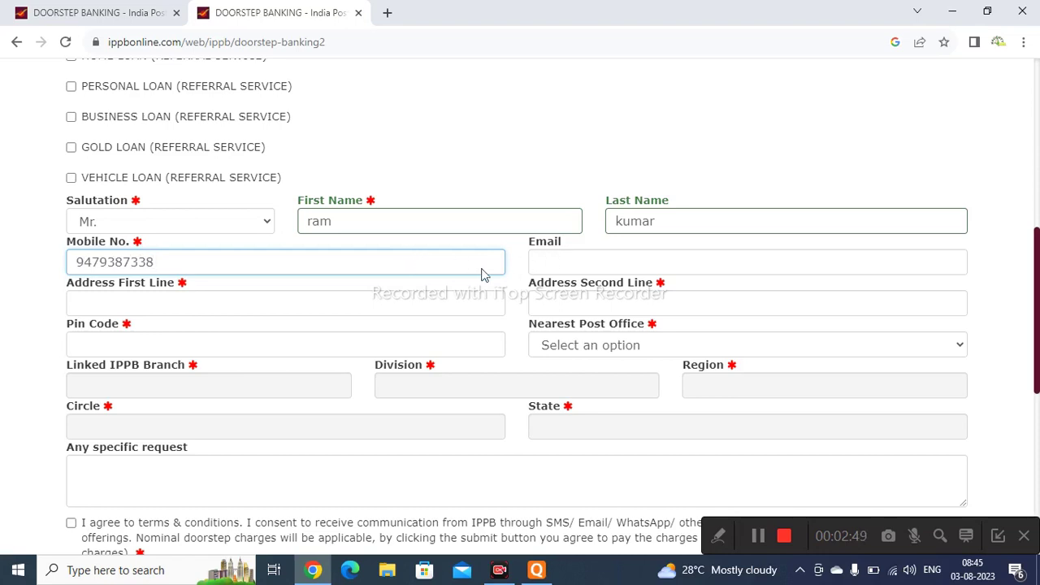
click(399, 304)
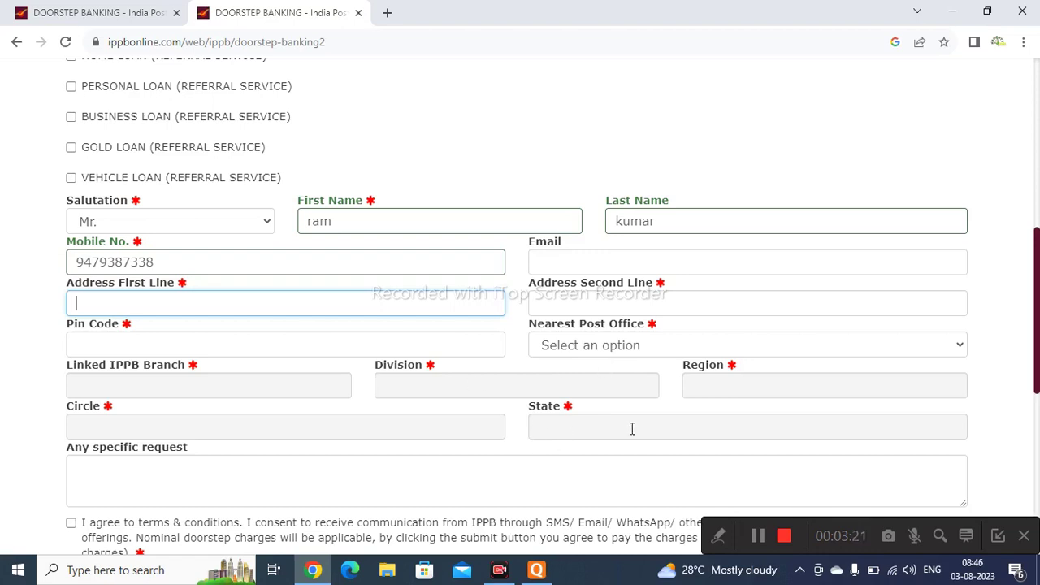
- Fill in the applicant's two address lines and PIN code
text(rohini)
key(Tab)
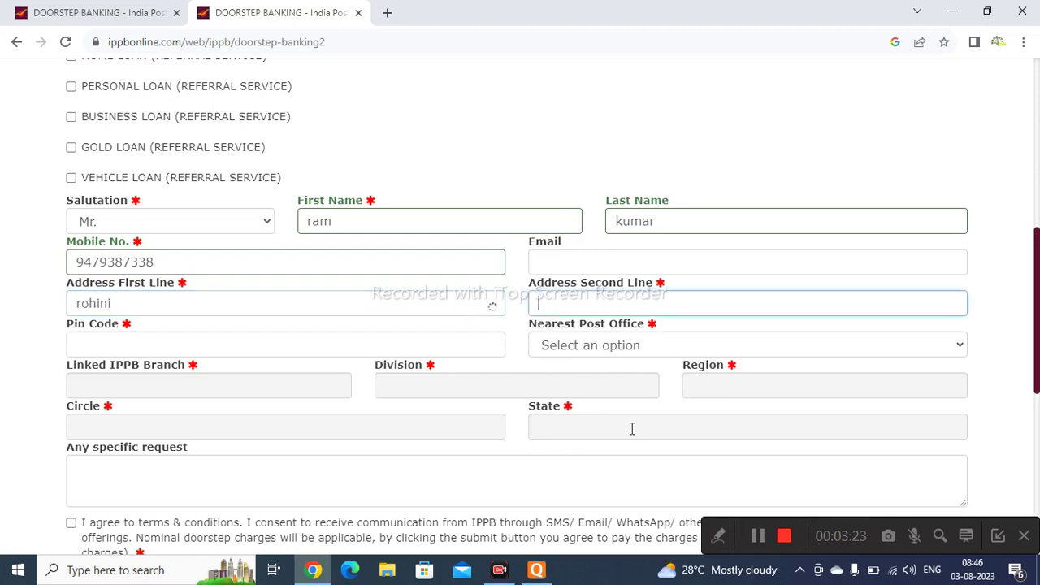
text(delhi)
key(Tab)
text(11)
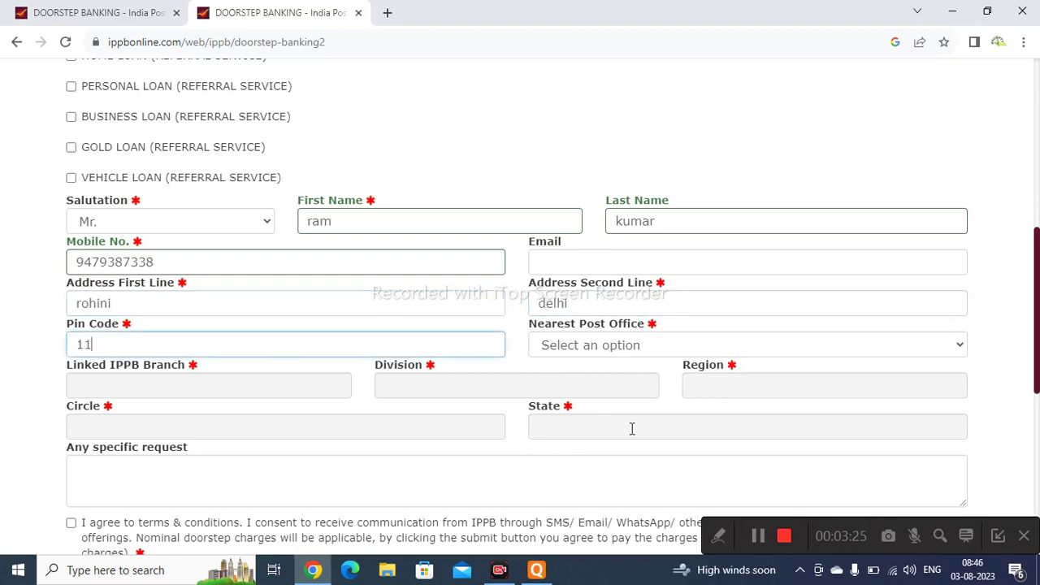
text(0085)
- Choose ROHINI SECTOR-7 as the nearest post office to auto-fill branch details
click(861, 347)
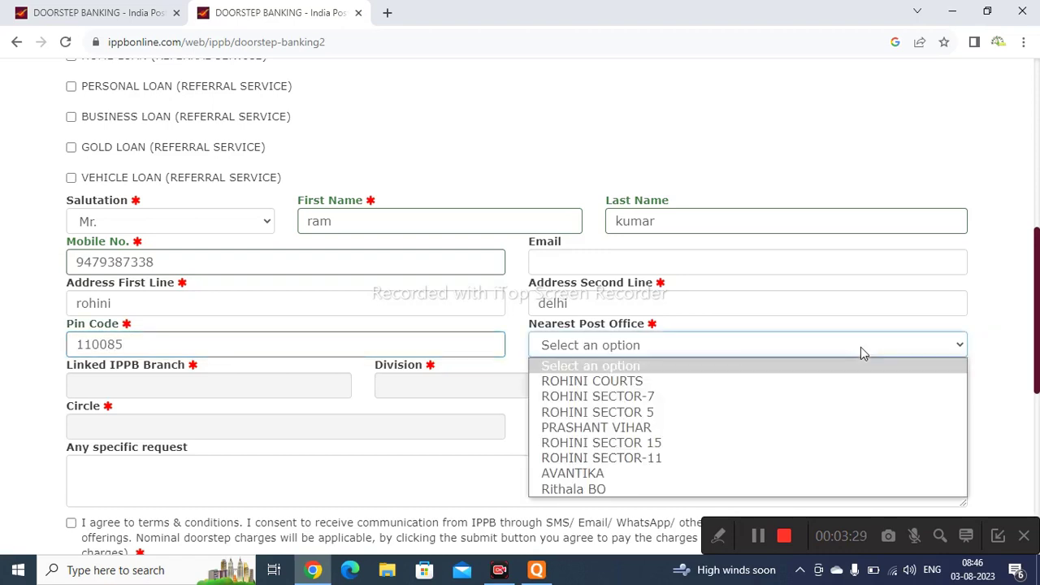
click(795, 396)
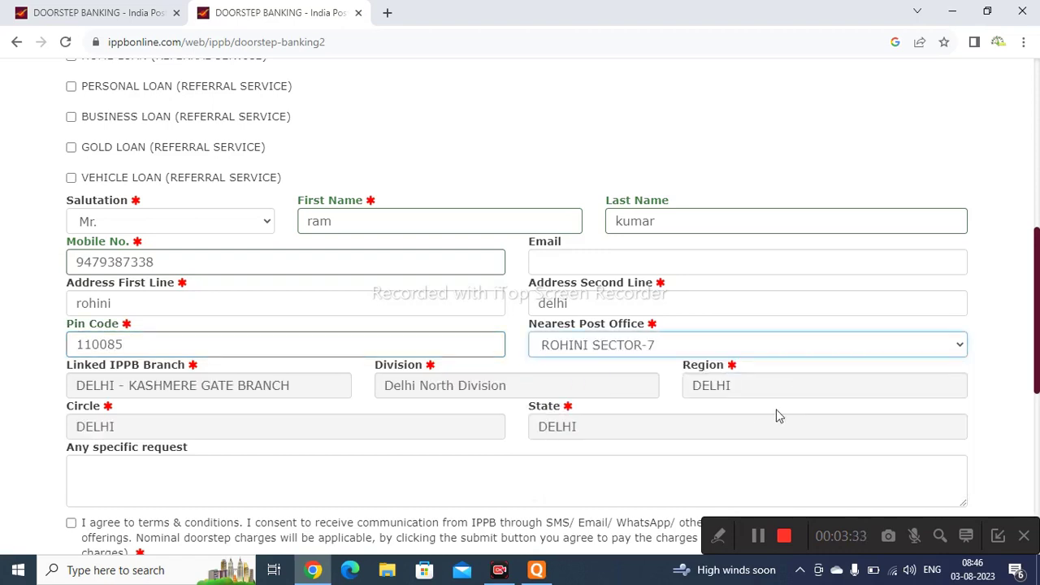
click(446, 460)
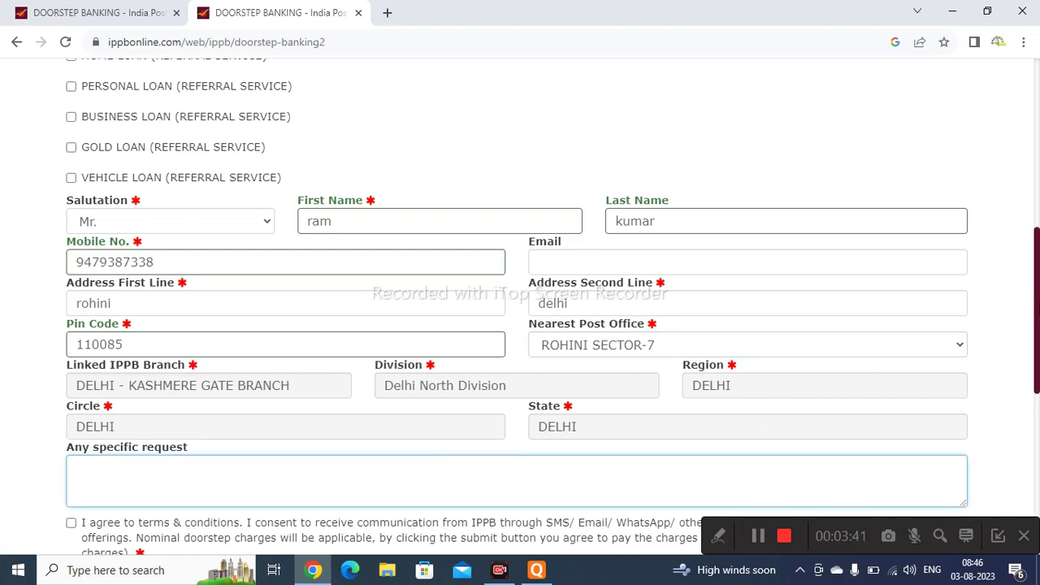
drag(1038, 314, 1038, 356)
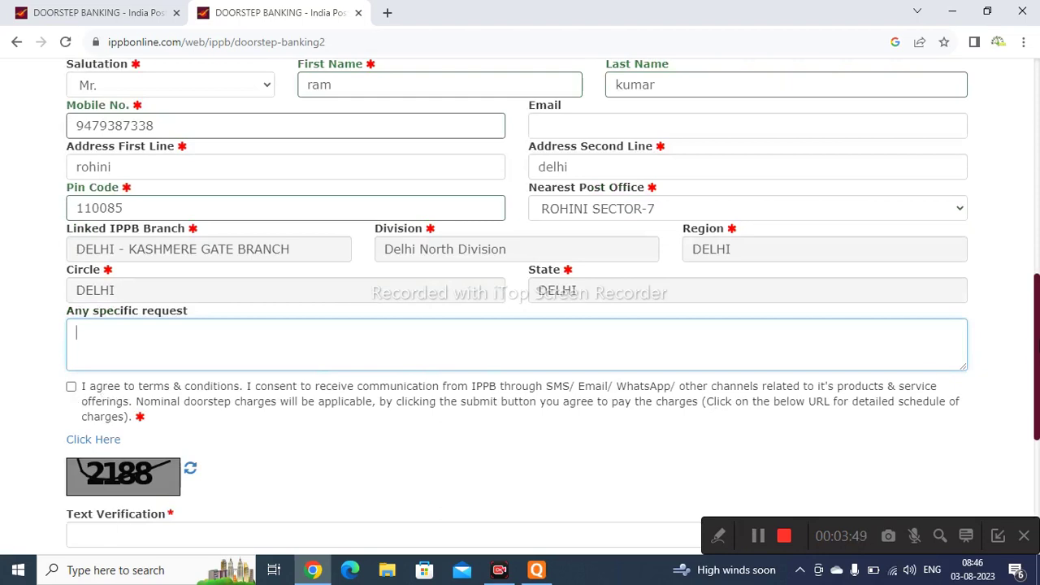
scroll(520, 301, down, 1)
scroll(521, 300, down, 1)
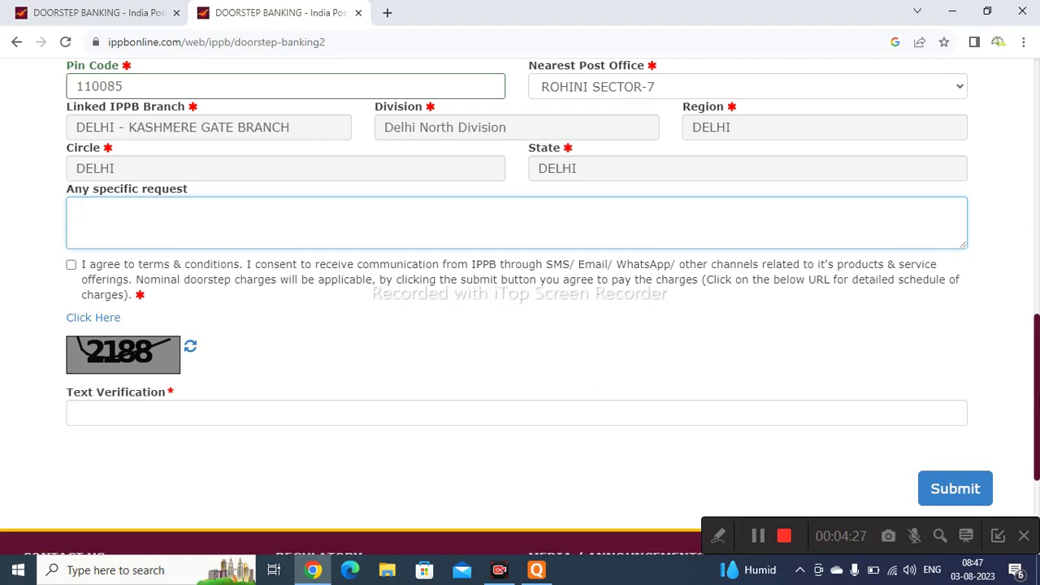
scroll(520, 307, up, 3)
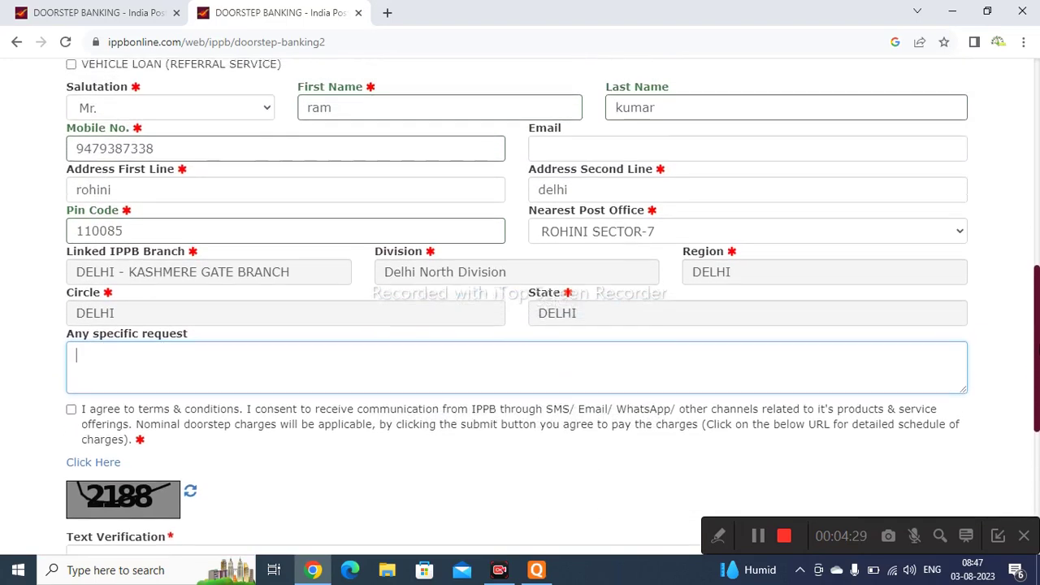